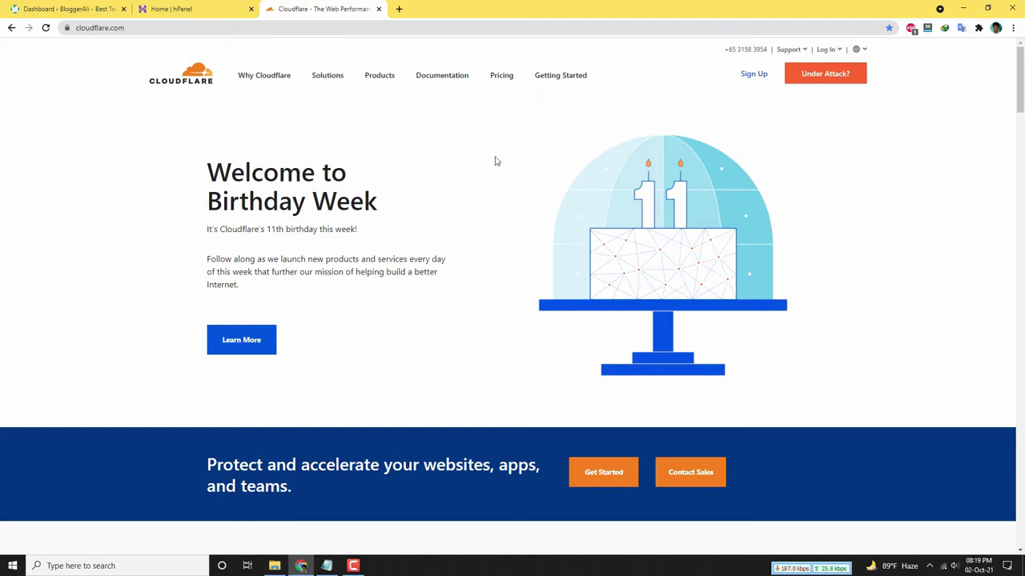
# Log in to the Cloudflare dashboard with the saved account credentials.
pyautogui.click(842, 55)
pyautogui.click(755, 64)
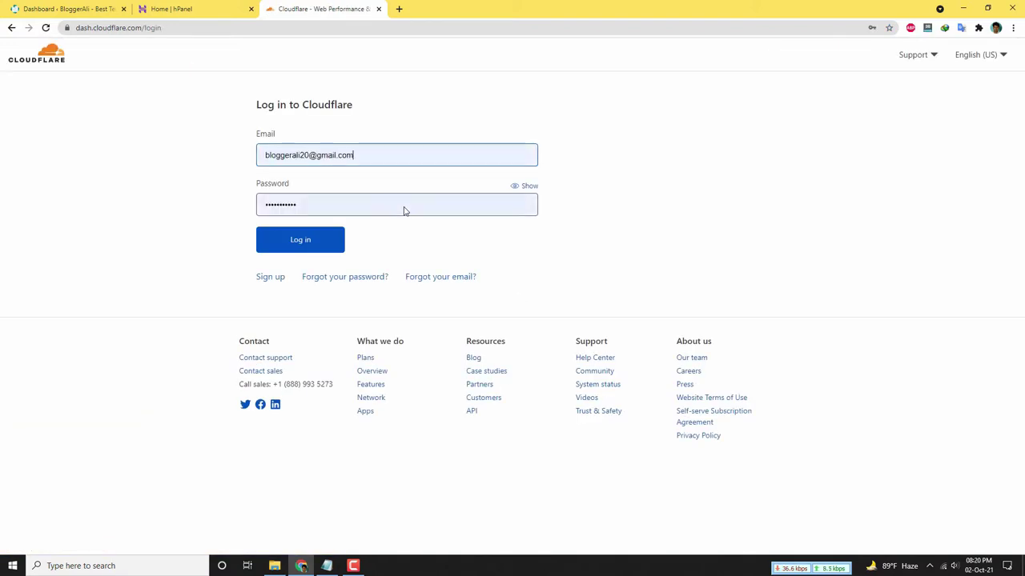
pyautogui.click(298, 239)
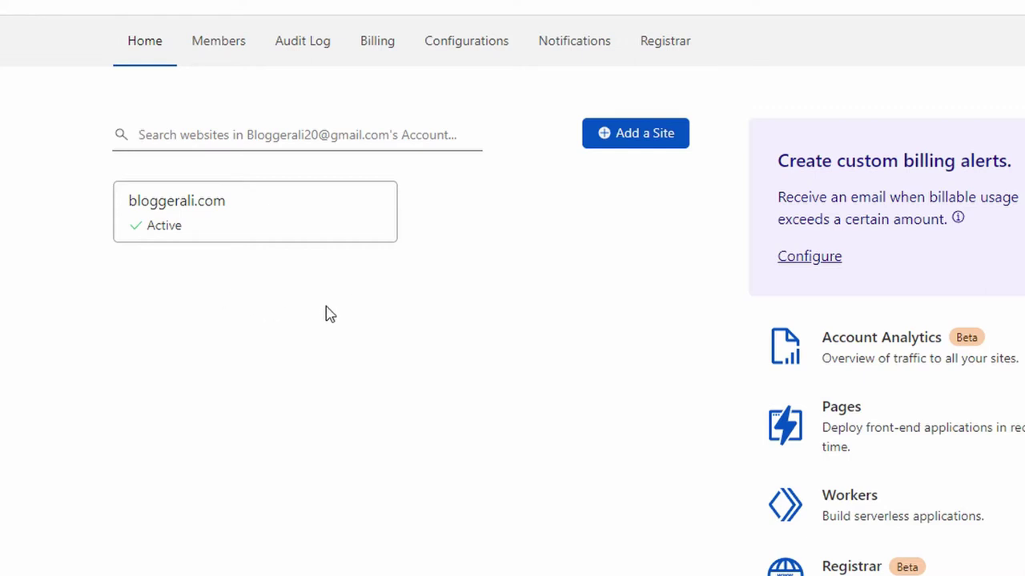
# Add techtunes.in as a new site in the Cloudflare account.
pyautogui.click(648, 134)
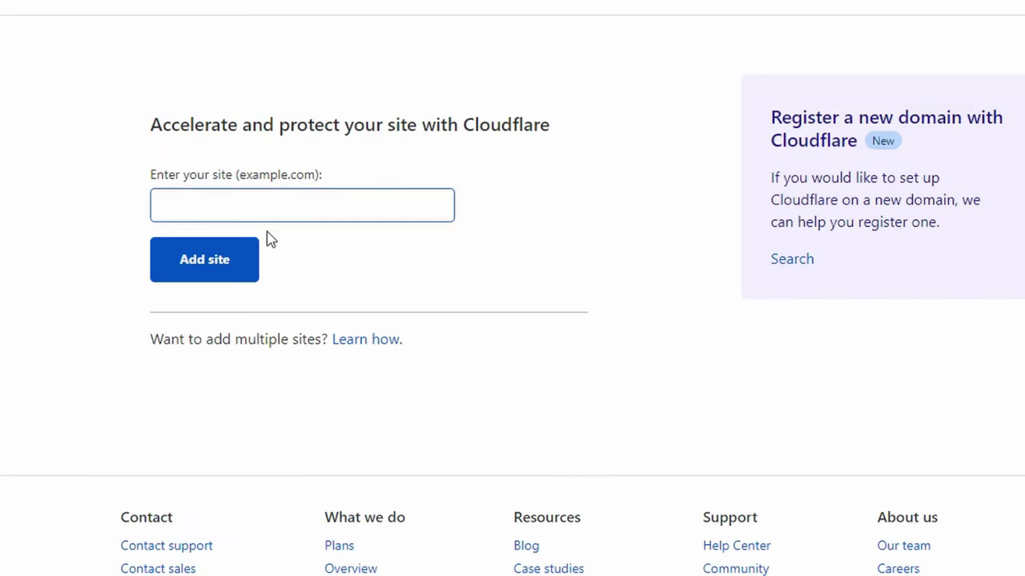
pyautogui.click(251, 205)
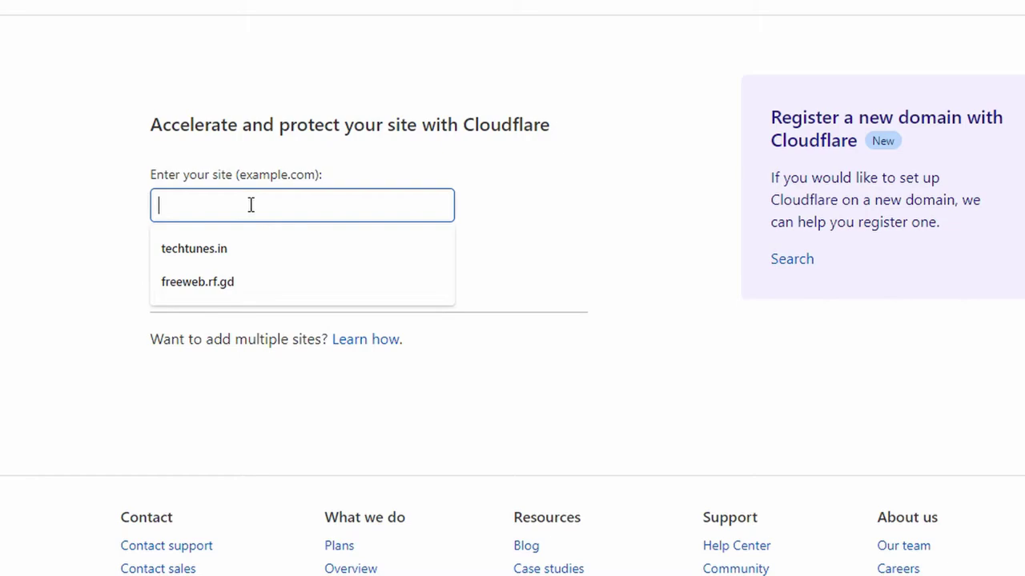
pyautogui.click(208, 254)
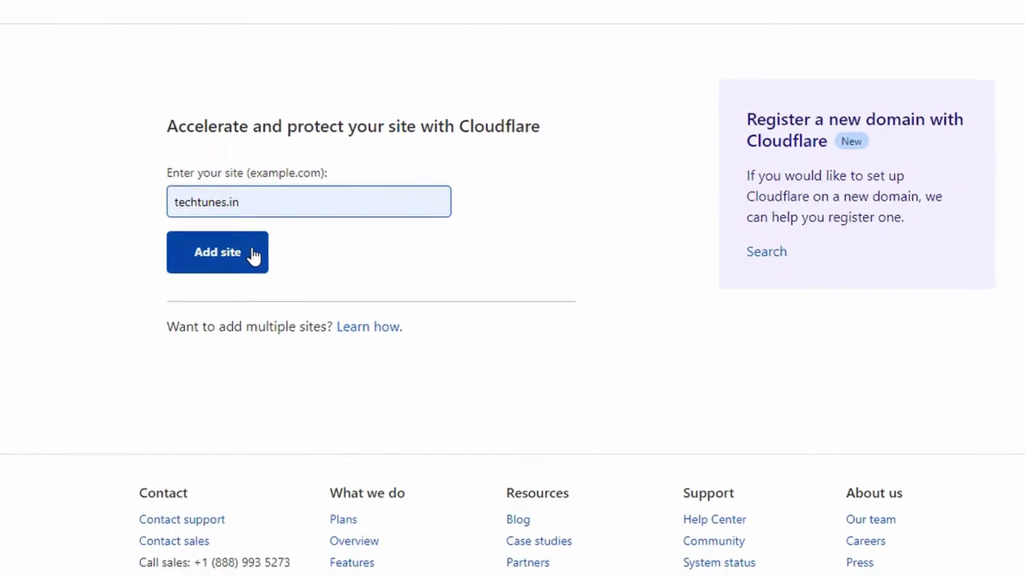
pyautogui.click(244, 244)
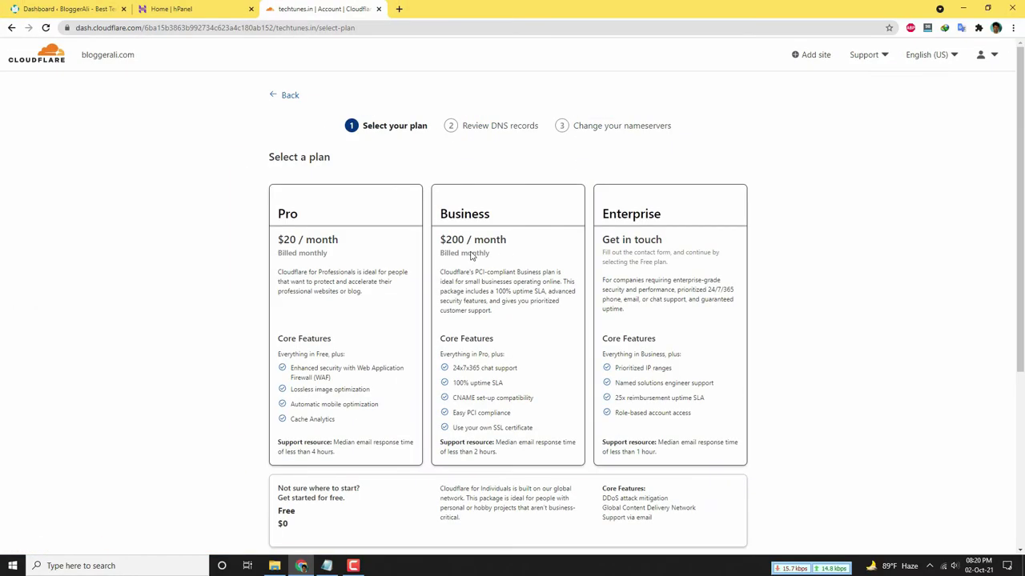
# Choose the Free plan for techtunes.in and accept the scanned DNS records.
pyautogui.scroll(-2, 472, 256)
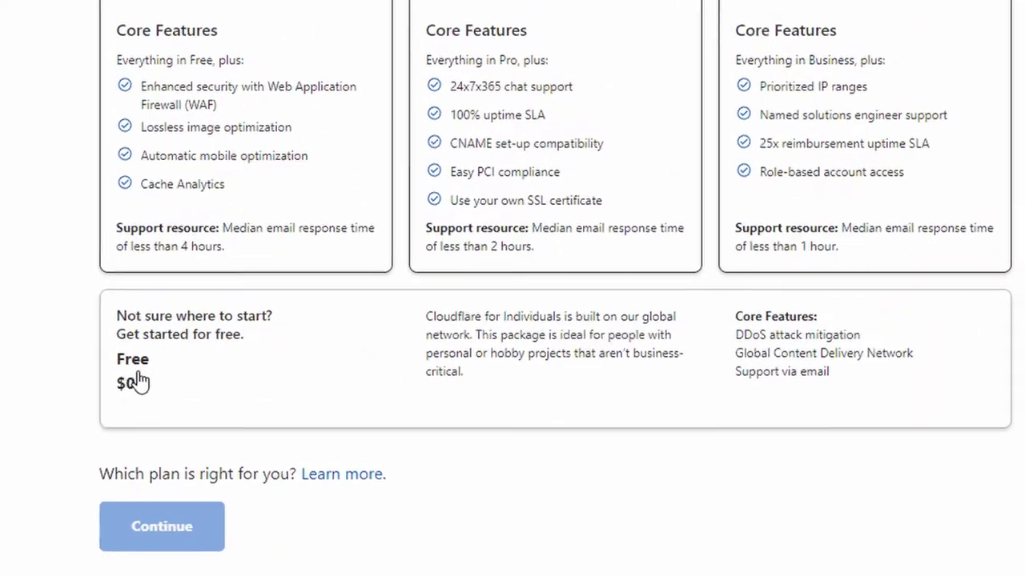
pyautogui.click(206, 358)
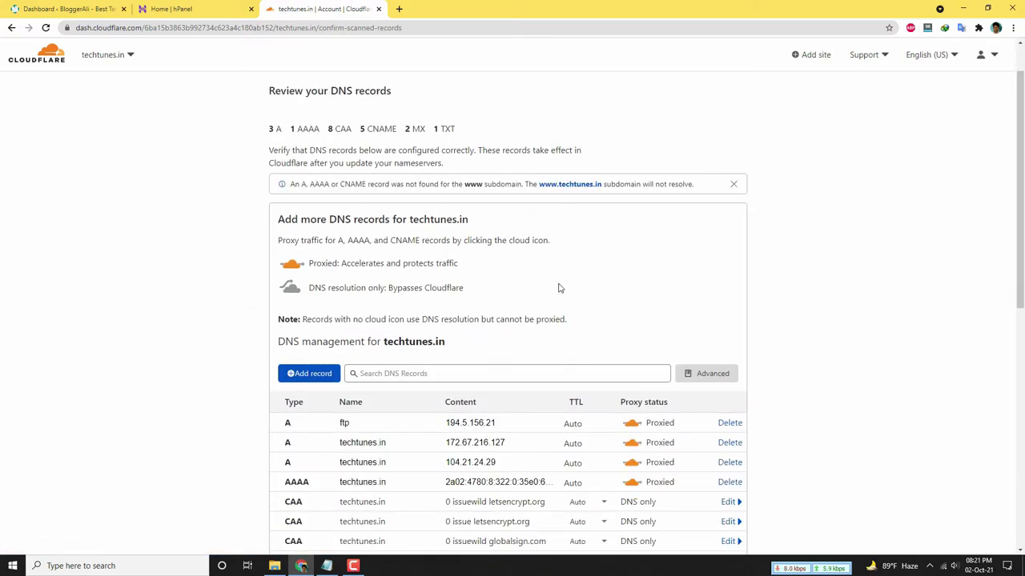
pyautogui.scroll(-3, 559, 288)
pyautogui.scroll(-4, 559, 288)
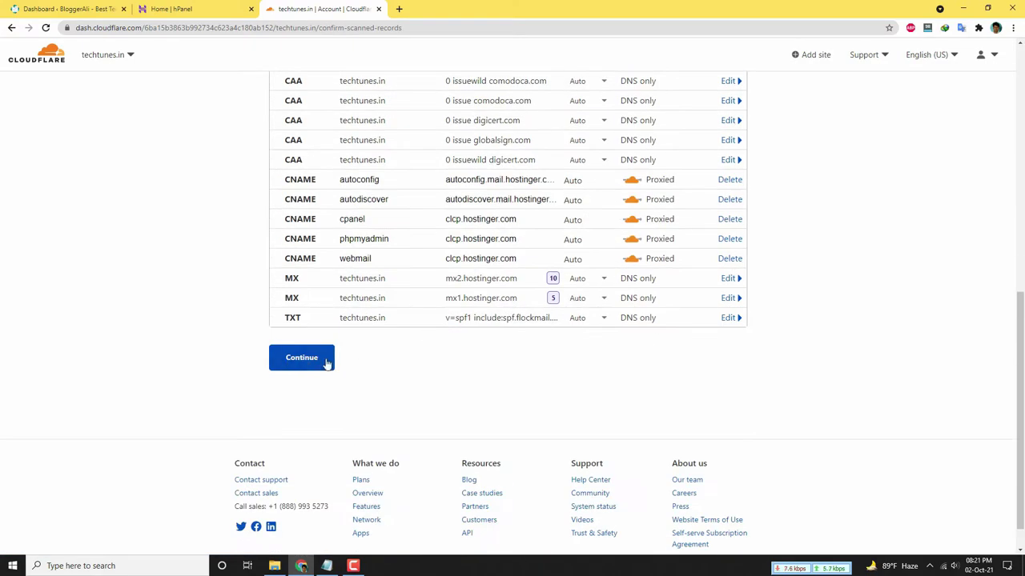
pyautogui.scroll(-2, 483, 266)
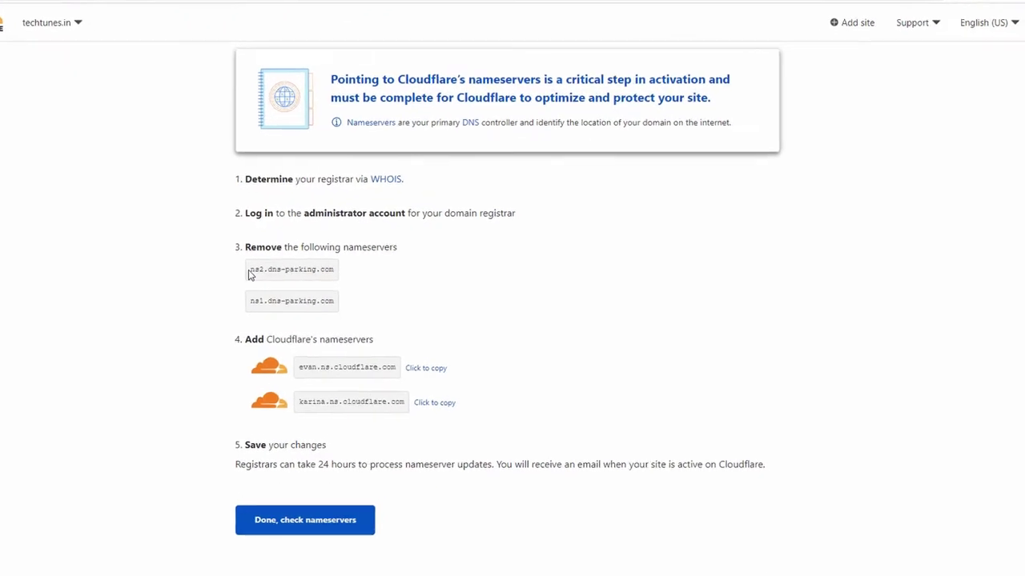
# Examine which nameservers Cloudflare asks to remove and which ones to add for techtunes.in.
pyautogui.moveTo(249, 274); pyautogui.dragTo(316, 275)
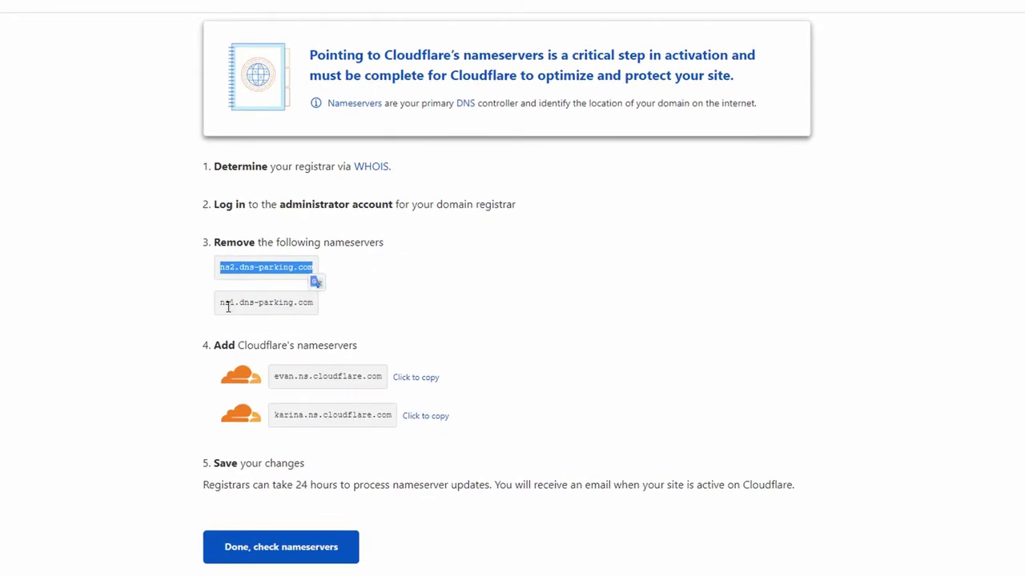
pyautogui.moveTo(228, 307); pyautogui.dragTo(335, 310)
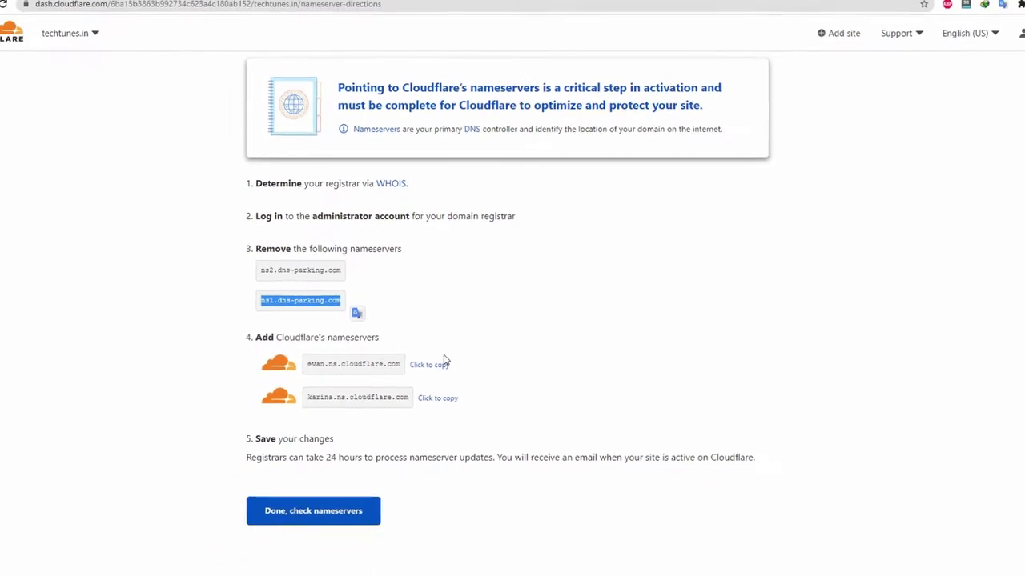
pyautogui.click(614, 352)
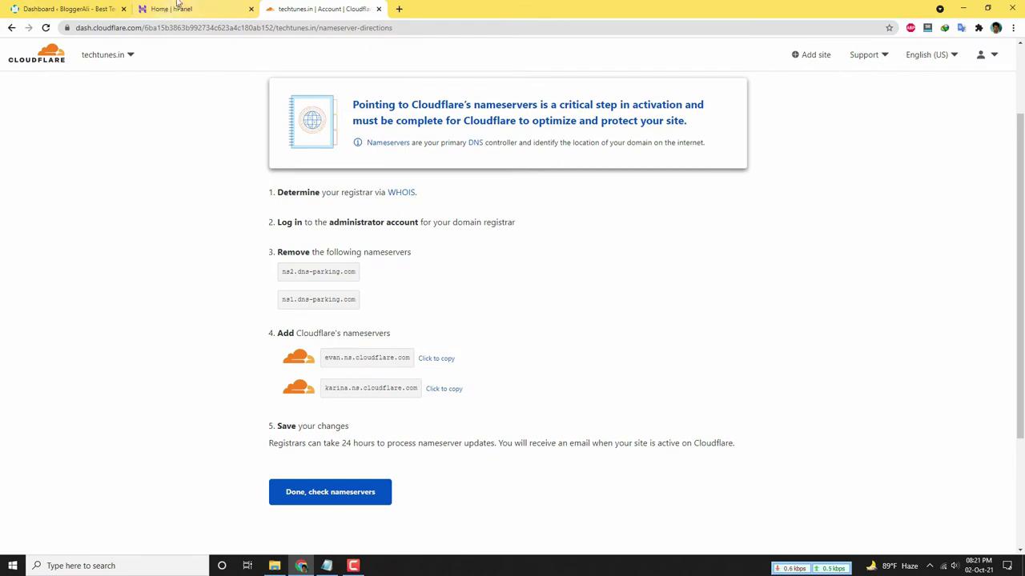
# Switch to Hostinger hPanel and open the nameserver change form for techtunes.in.
pyautogui.click(183, 9)
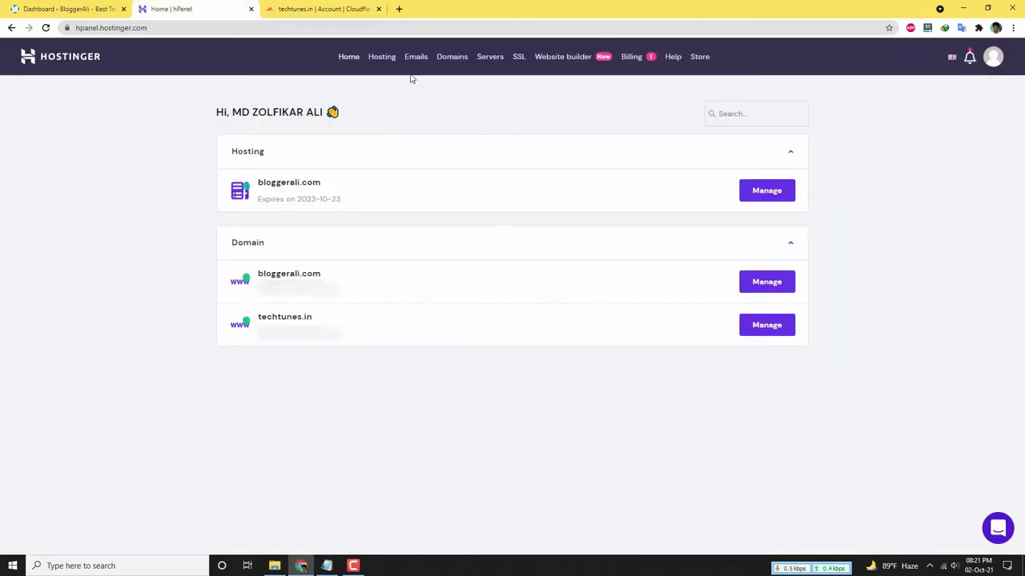
pyautogui.click(368, 304)
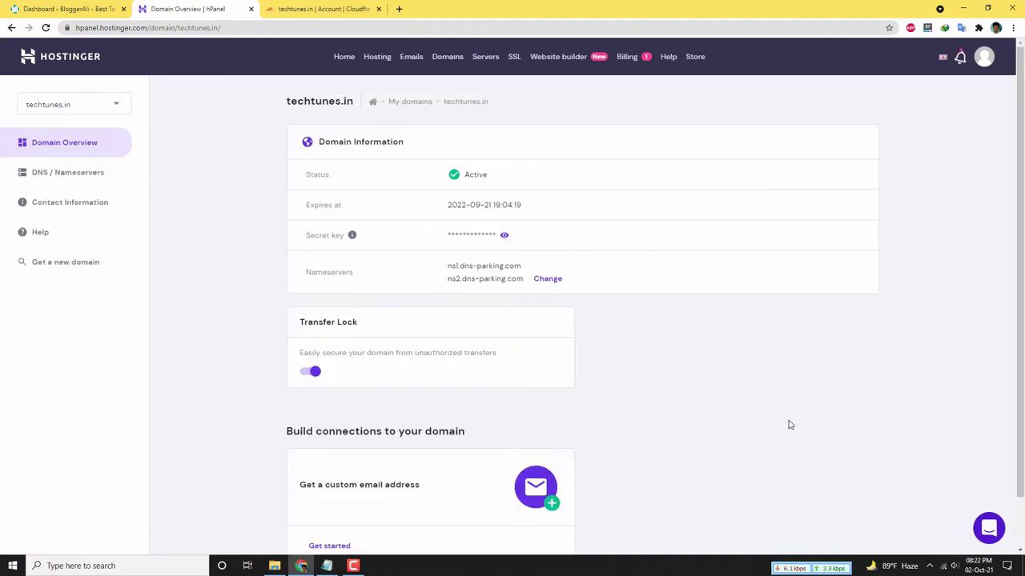
pyautogui.click(554, 282)
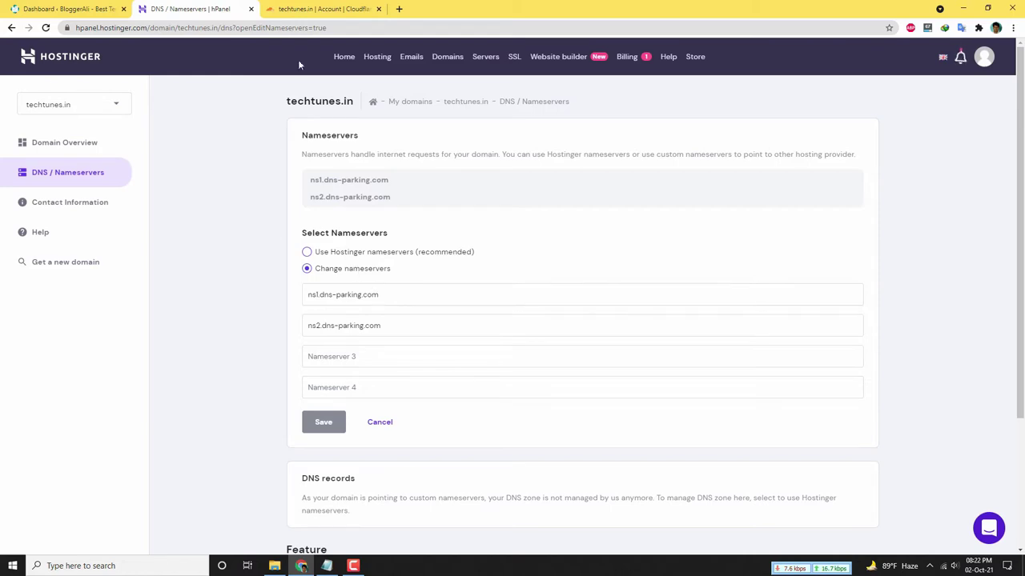
# Copy the first Cloudflare nameserver and replace Hostinger's first nameserver with evan.ns.cloudflare.com.
pyautogui.click(269, 7)
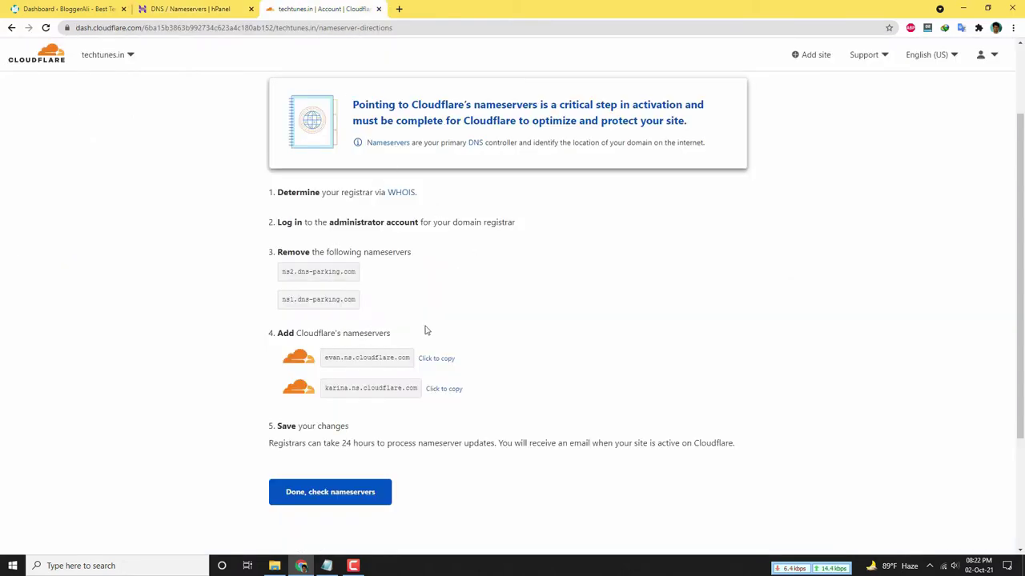
pyautogui.click(437, 362)
pyautogui.click(190, 9)
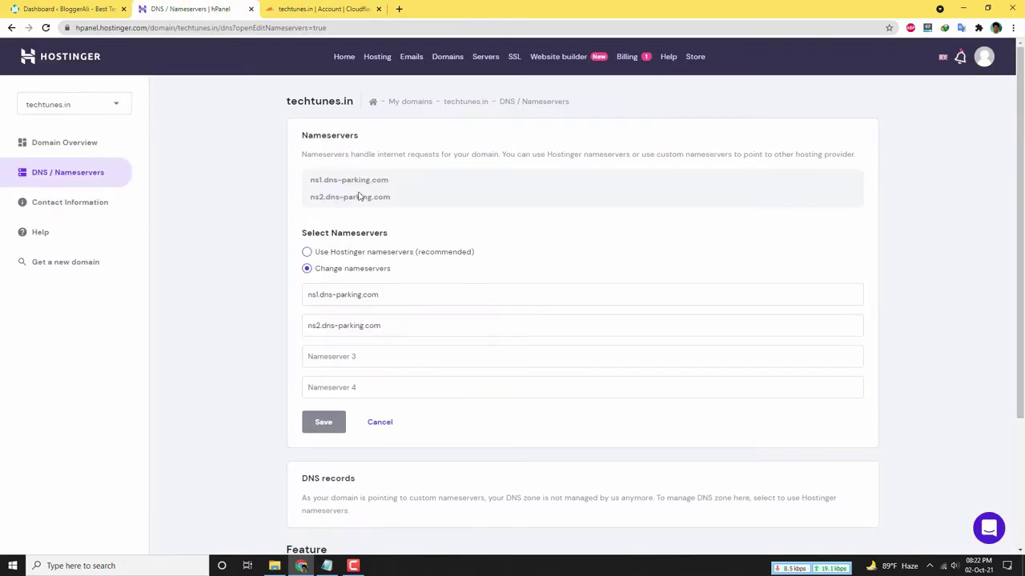
pyautogui.moveTo(395, 292); pyautogui.dragTo(282, 298)
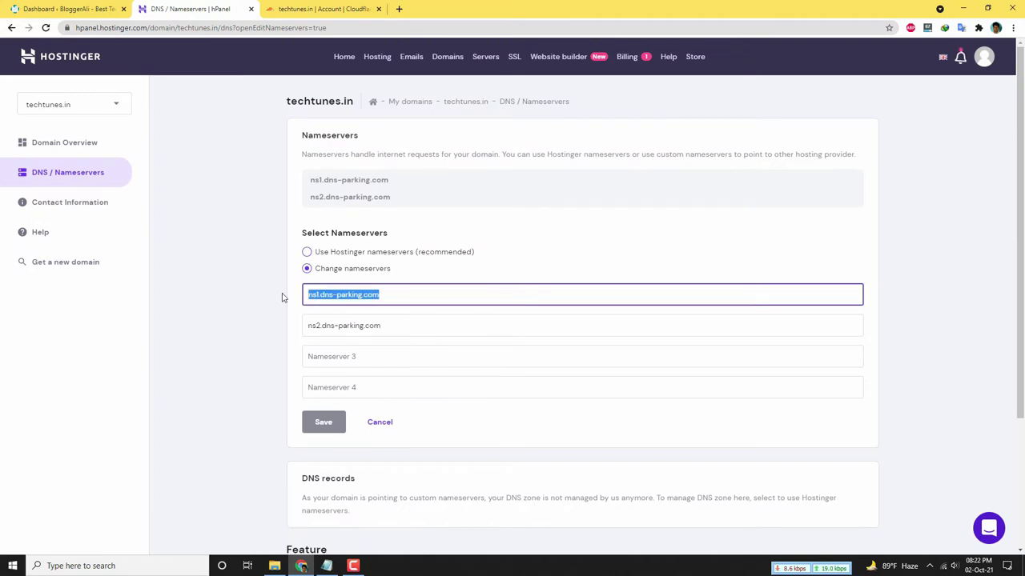
pyautogui.hotkey('ctrl', 'v')
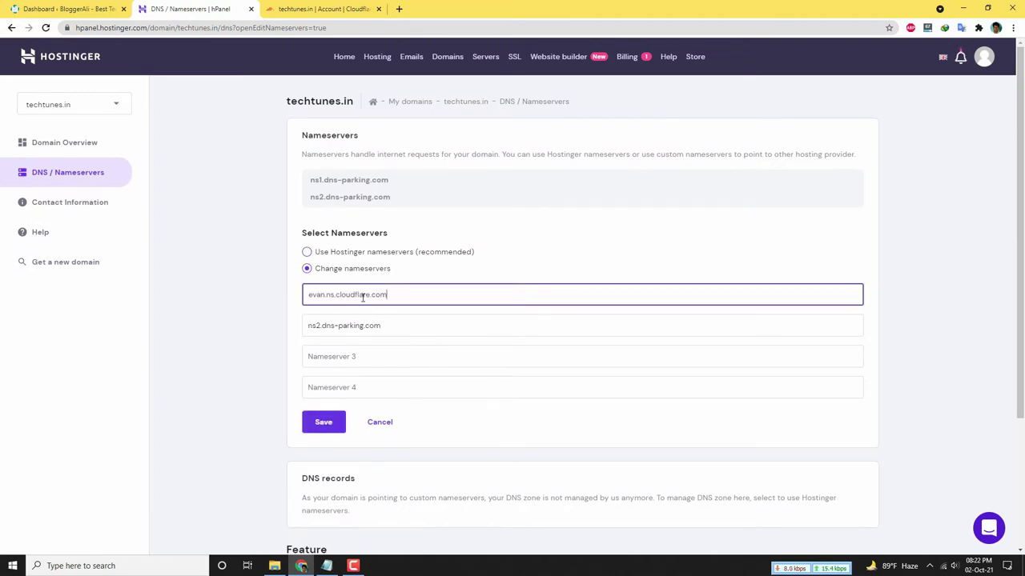
# Copy the second Cloudflare nameserver and replace Hostinger's second nameserver with karina.ns.cloudflare.com.
pyautogui.click(297, 8)
pyautogui.click(453, 391)
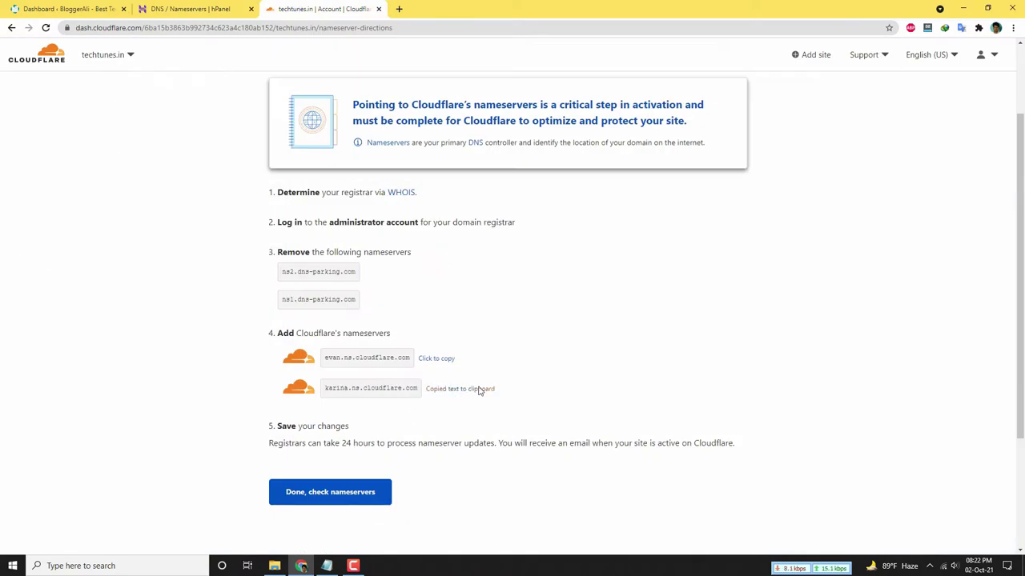
pyautogui.click(224, 8)
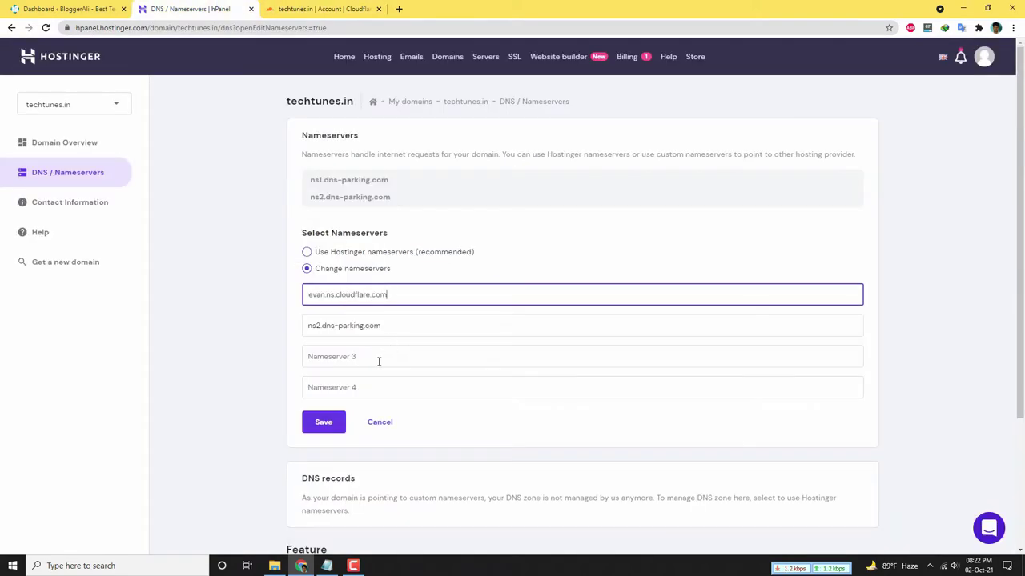
pyautogui.click(378, 358)
pyautogui.moveTo(413, 326); pyautogui.dragTo(260, 321)
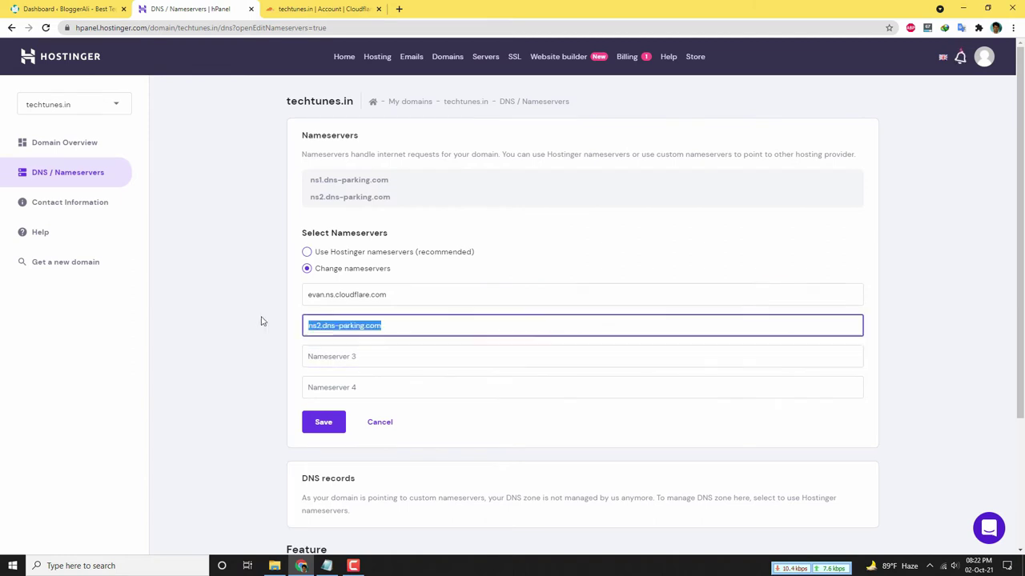
pyautogui.hotkey('ctrl', 'v')
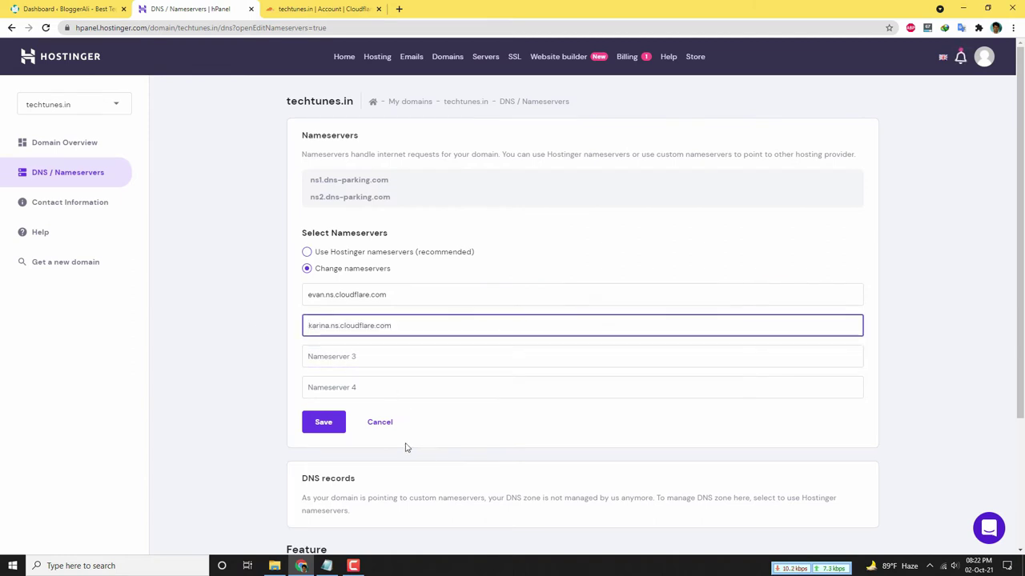
# Save the new nameservers for techtunes.in, then recheck the entries and reload the Hostinger page.
pyautogui.click(322, 423)
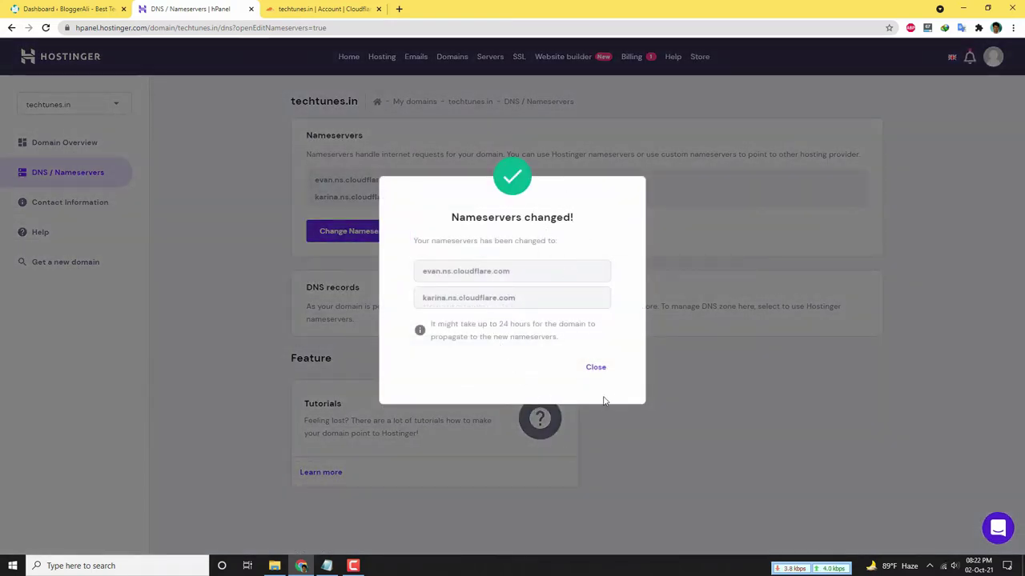
pyautogui.click(601, 371)
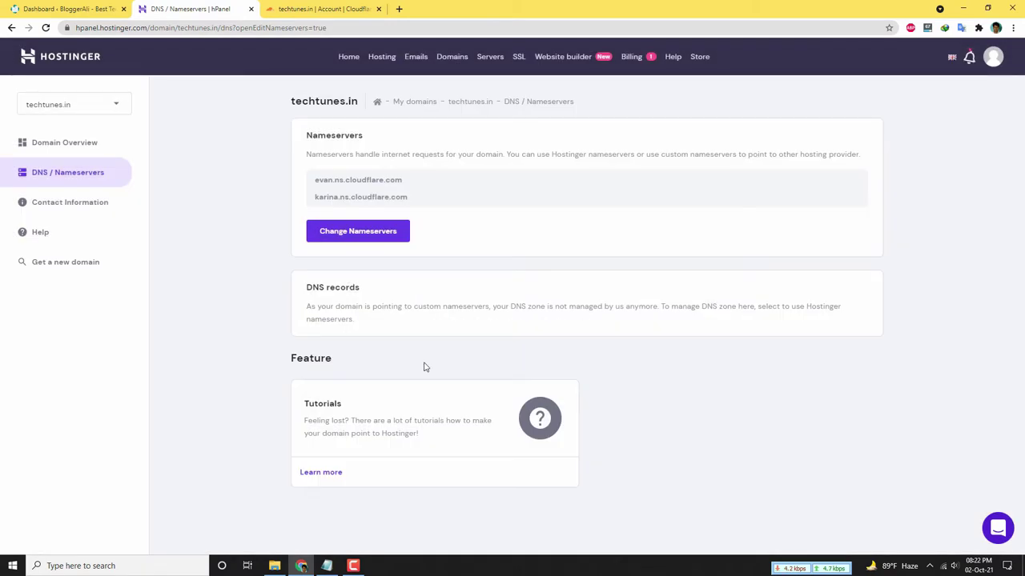
pyautogui.click(356, 225)
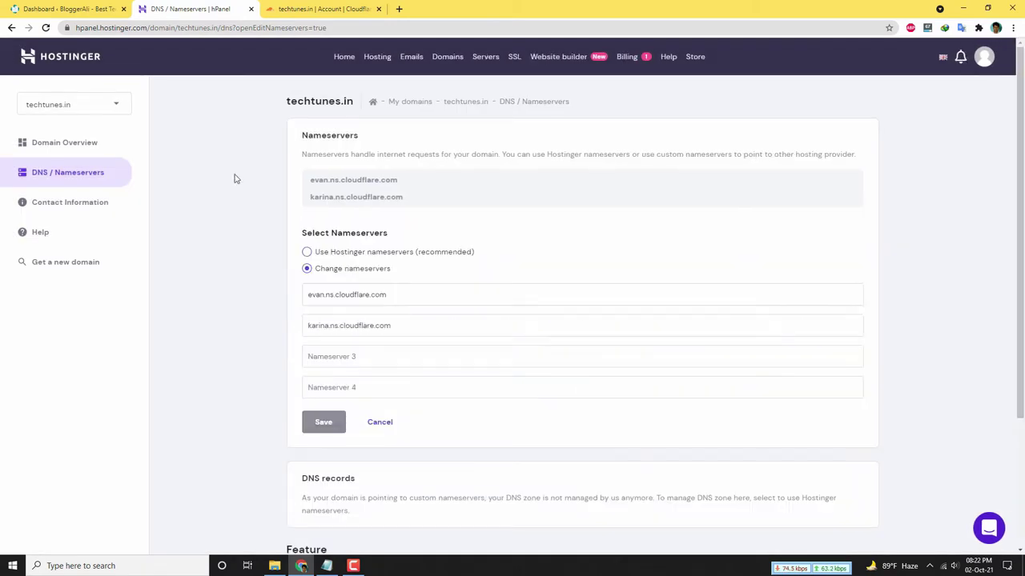
pyautogui.click(46, 29)
# Switch back to Cloudflare and submit techtunes.in for the nameserver check.
pyautogui.click(313, 9)
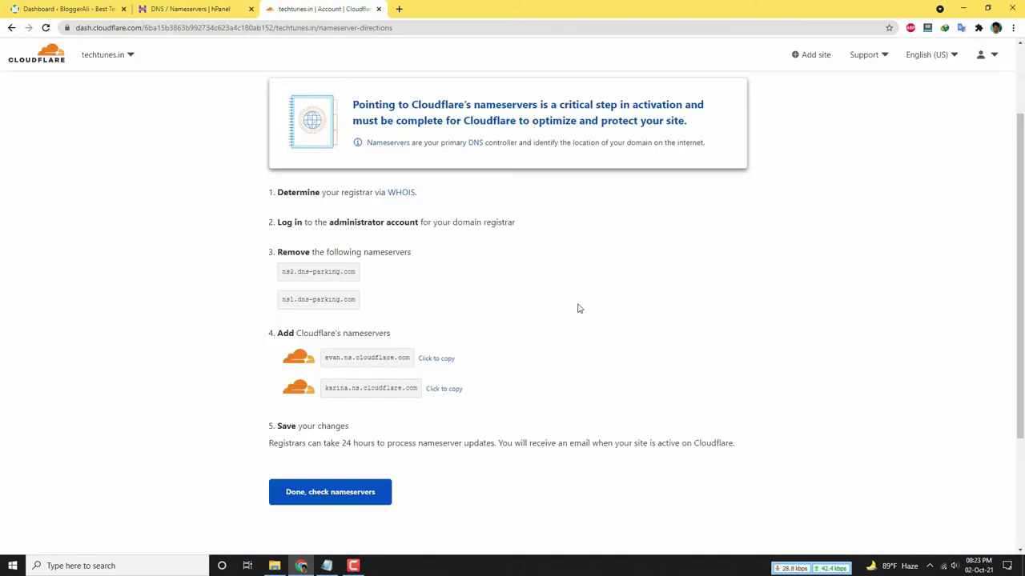
pyautogui.scroll(-1, 556, 394)
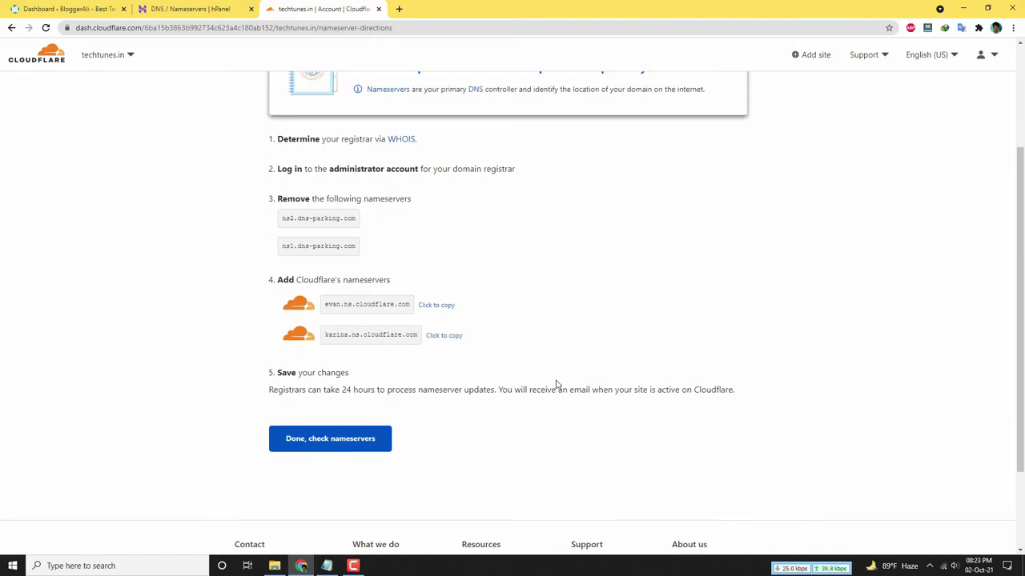
pyautogui.click(324, 441)
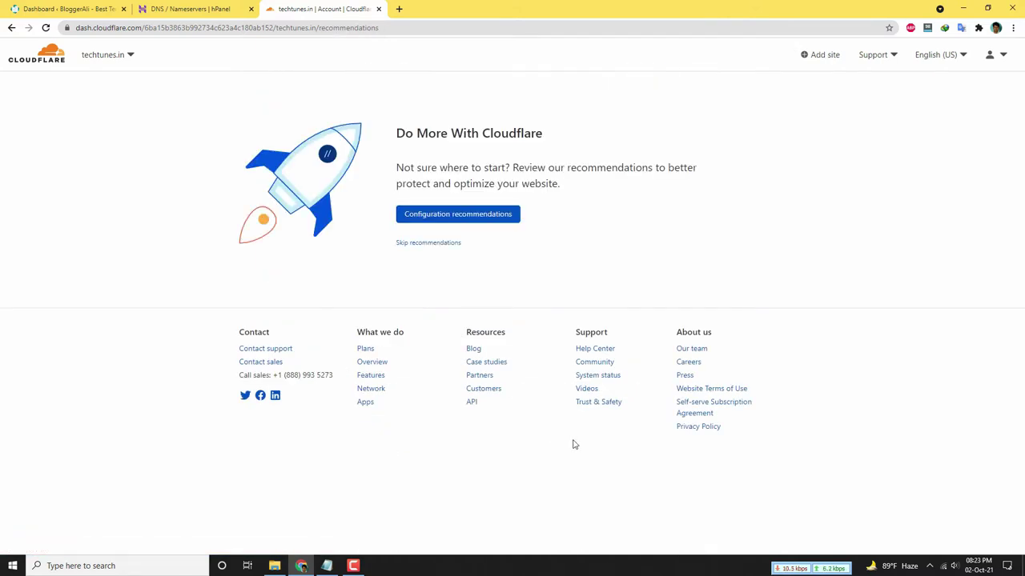
# Apply the Always Use HTTPS and Auto Minify configuration recommendations to techtunes.in.
pyautogui.click(439, 222)
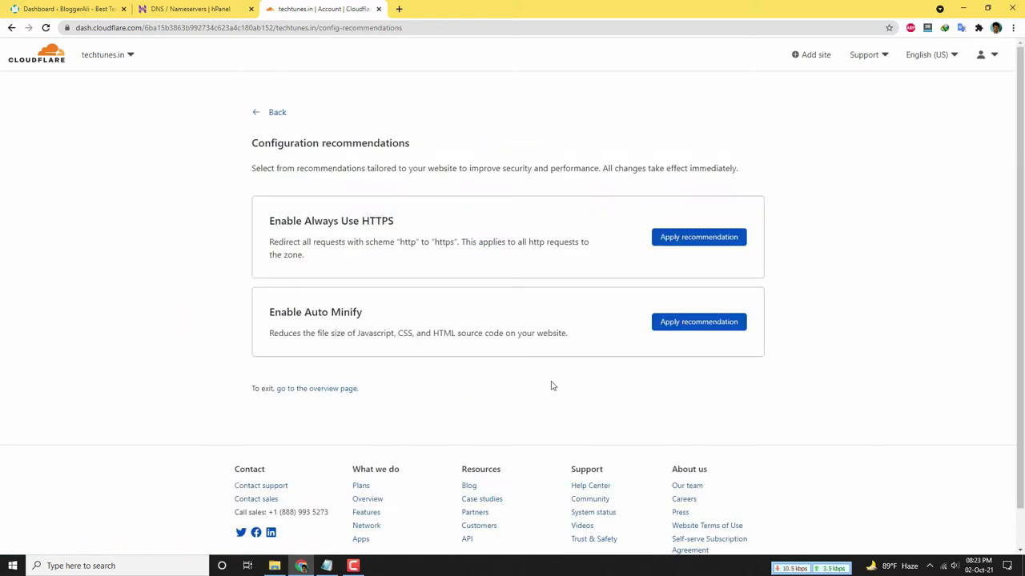
pyautogui.click(686, 243)
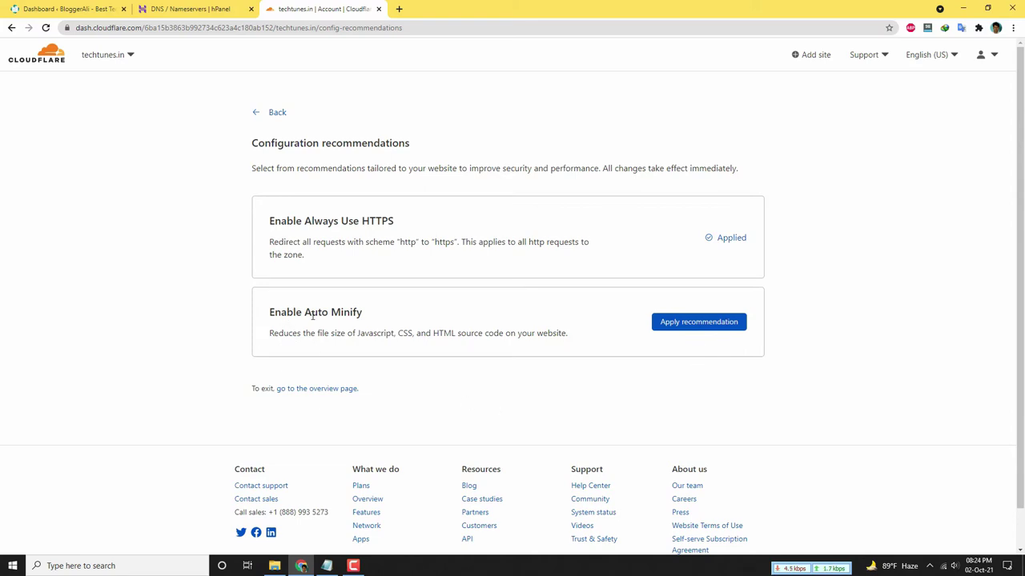
pyautogui.click(686, 325)
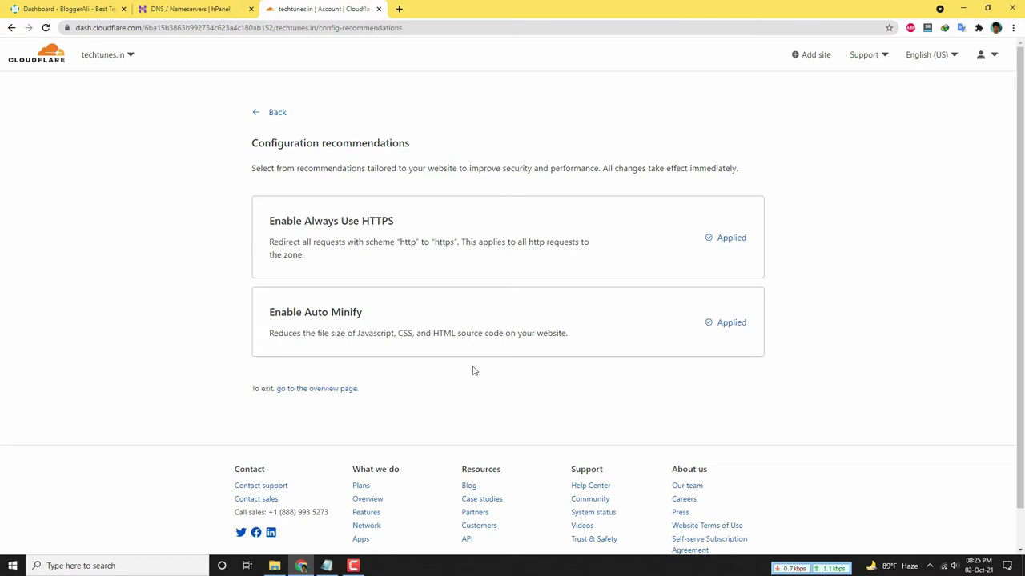
# Leave the recommendations for the techtunes.in overview and enable the SSL/TLS Recommender in the site's SSL/TLS settings.
pyautogui.click(324, 389)
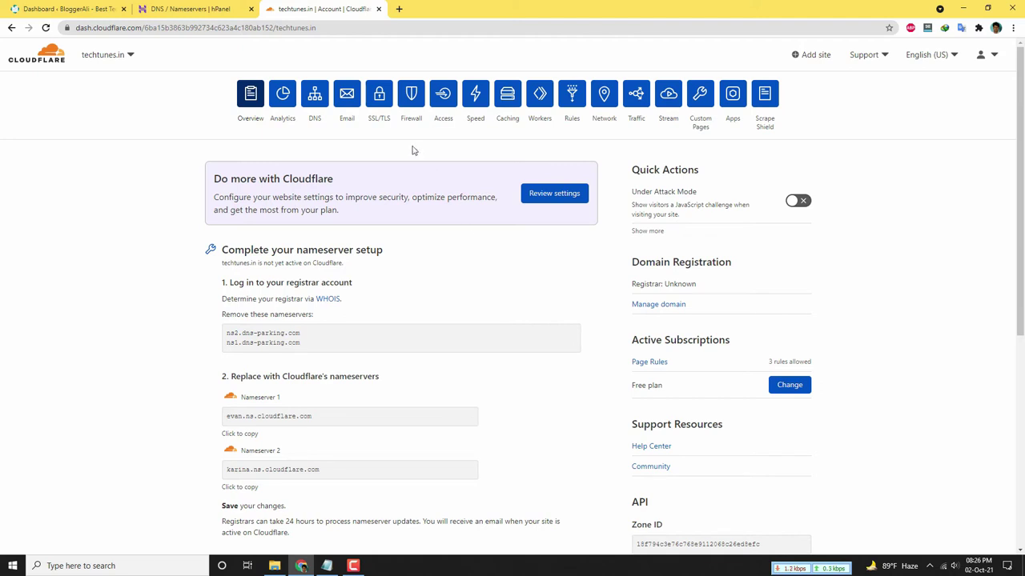
pyautogui.click(381, 95)
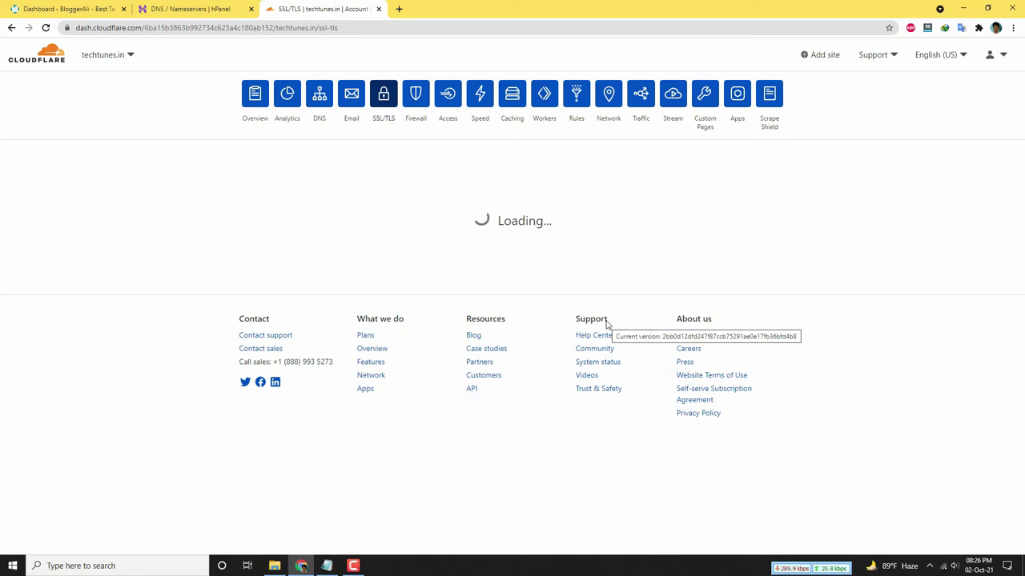
pyautogui.scroll(-2, 716, 254)
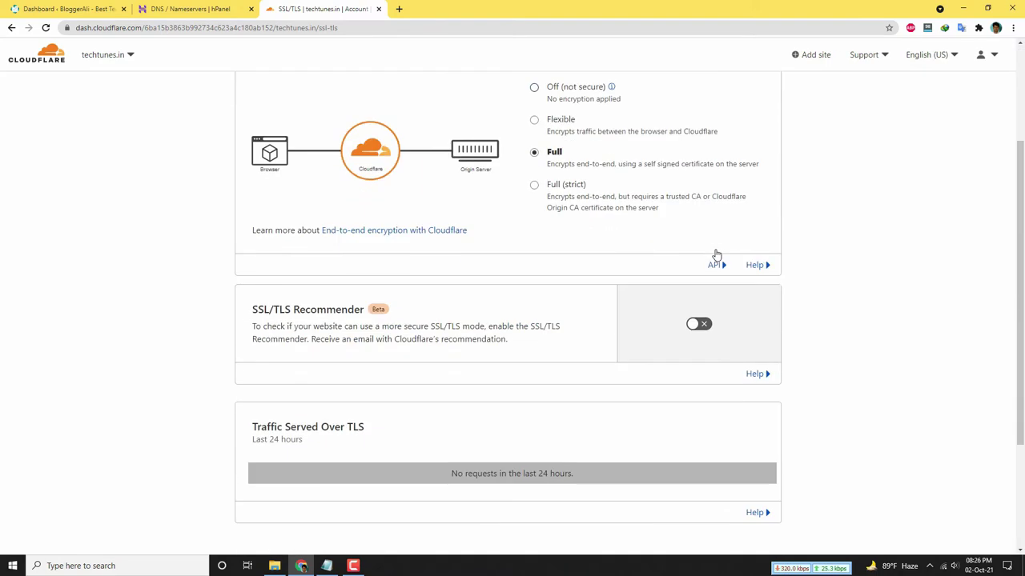
pyautogui.scroll(-2, 716, 263)
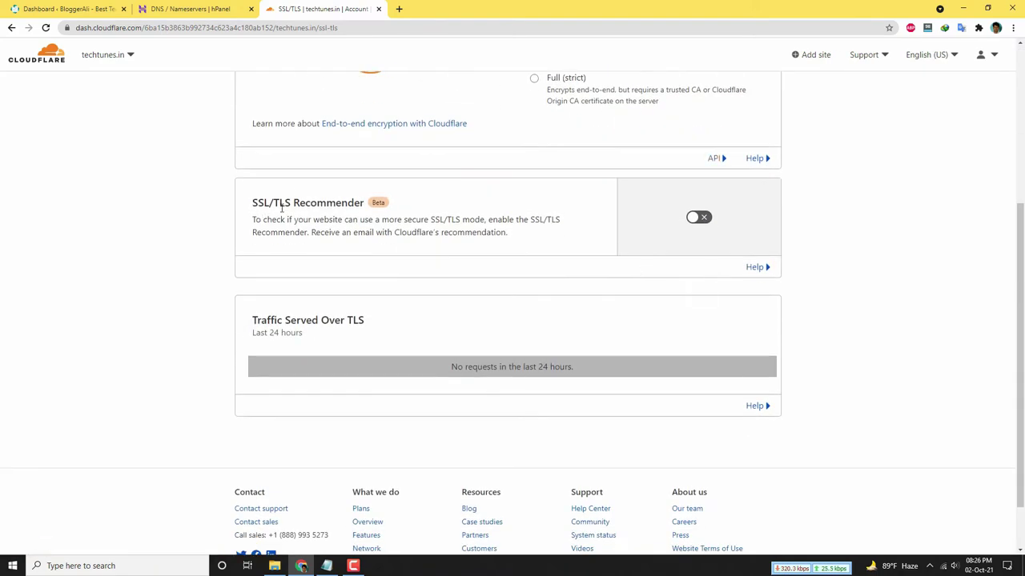
pyautogui.click(700, 218)
pyautogui.scroll(1, 670, 290)
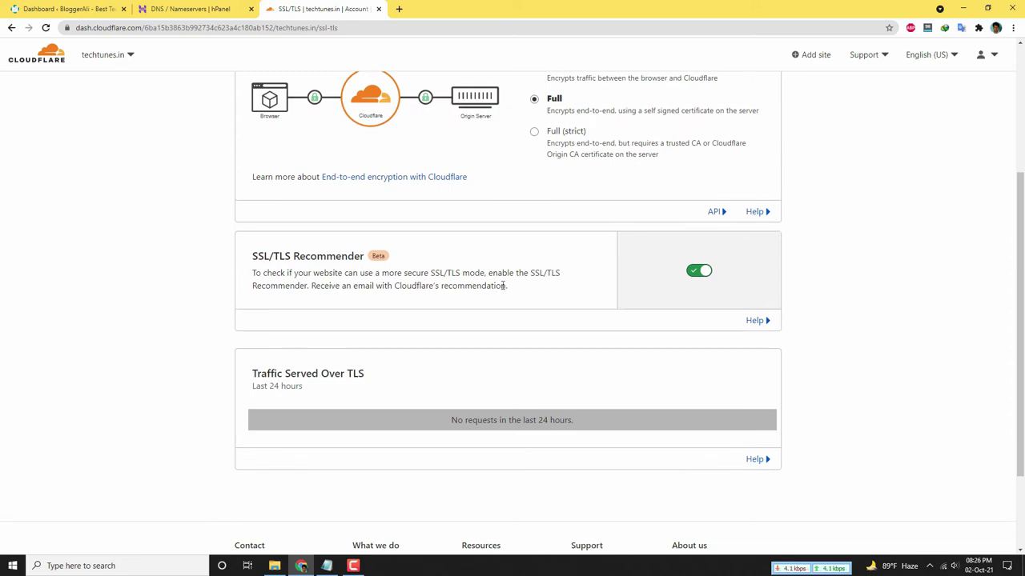
# Return to the techtunes.in overview and review its configuration recommendations for Always Use HTTPS and Auto Minify.
pyautogui.scroll(4, 569, 304)
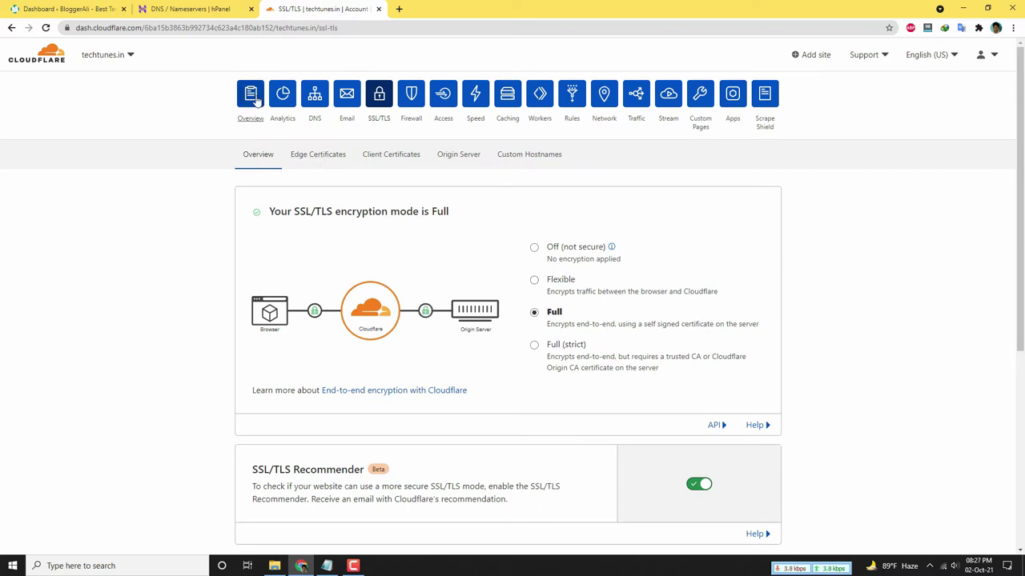
pyautogui.click(285, 125)
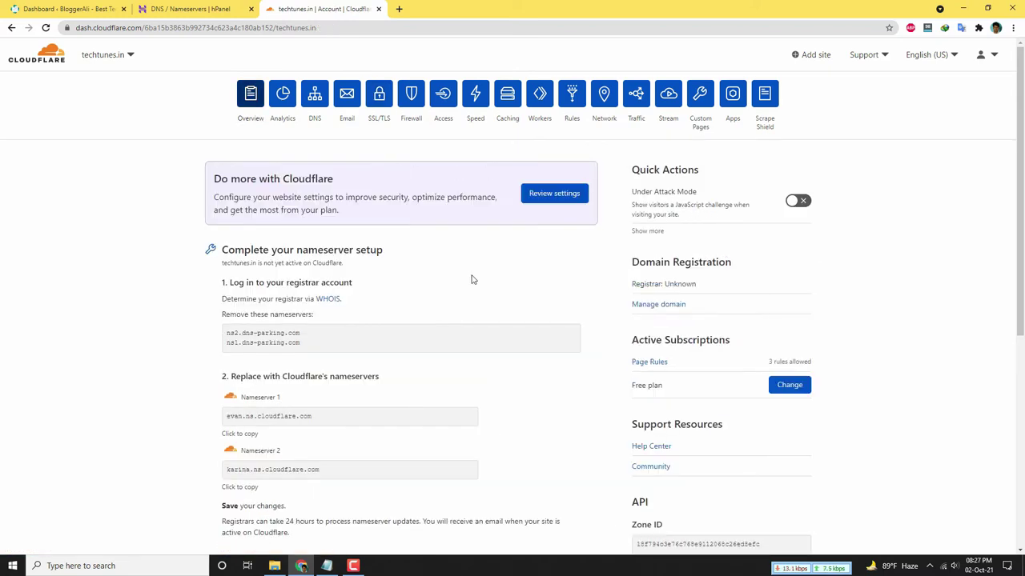
pyautogui.click(561, 196)
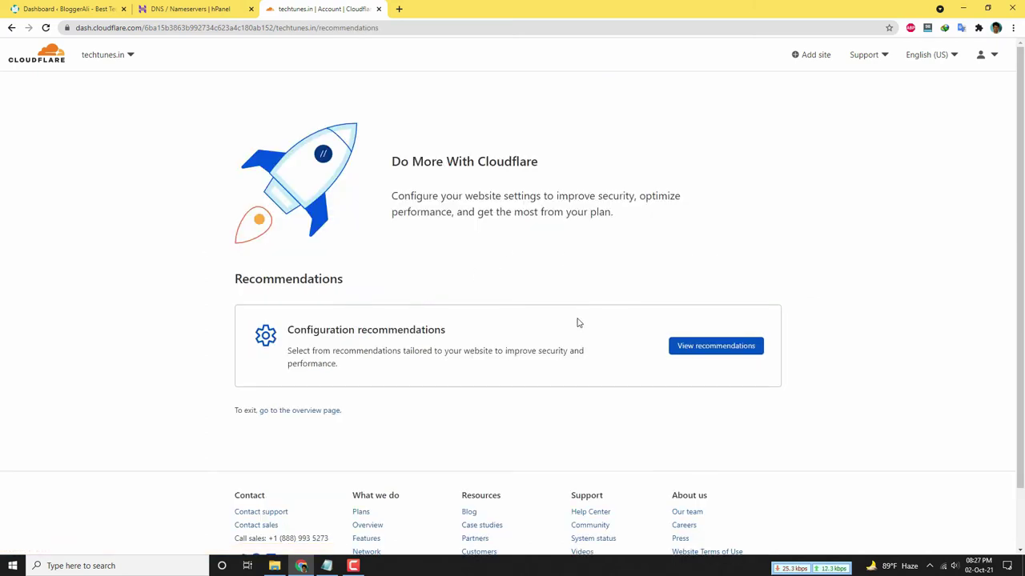
pyautogui.click(716, 346)
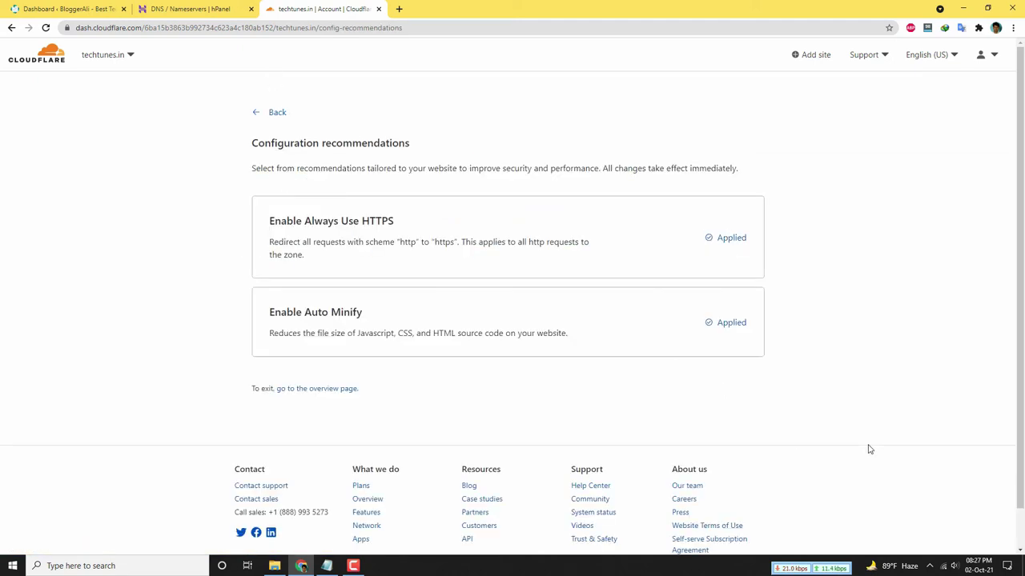
pyautogui.click(268, 113)
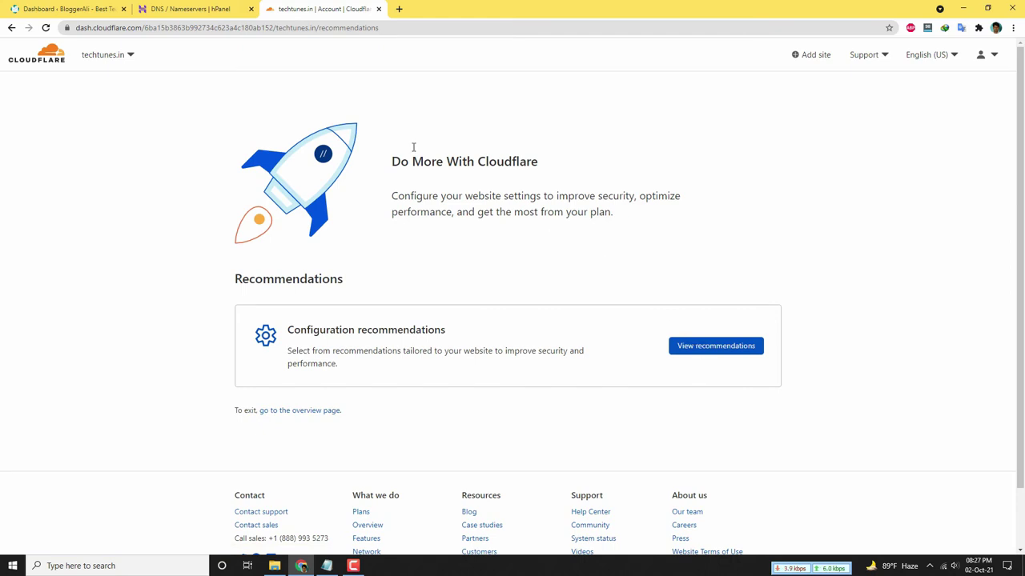
# Check the status of techtunes.in in the account's site list, on its overview page and in the domain switcher.
pyautogui.click(38, 56)
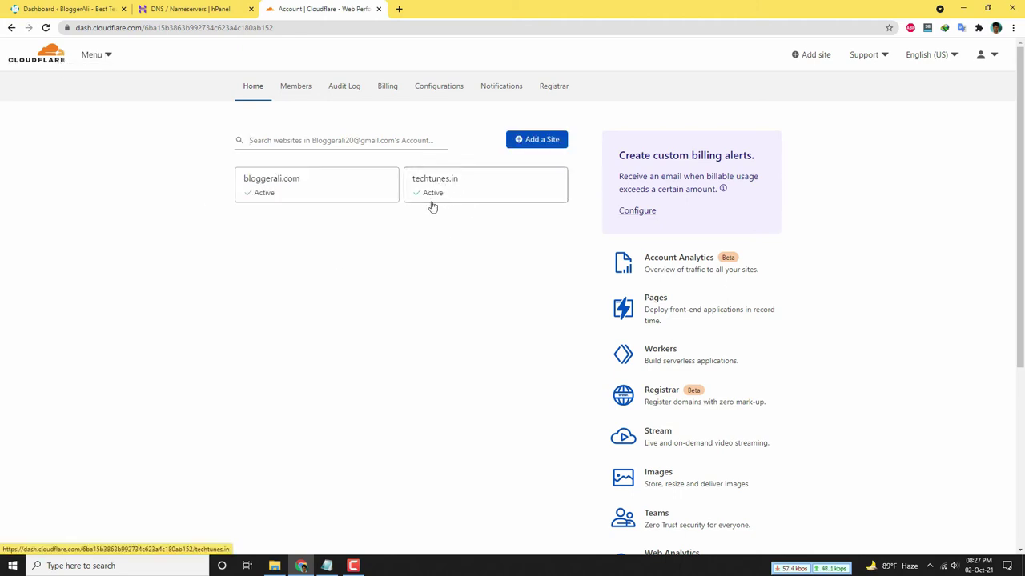
pyautogui.click(481, 194)
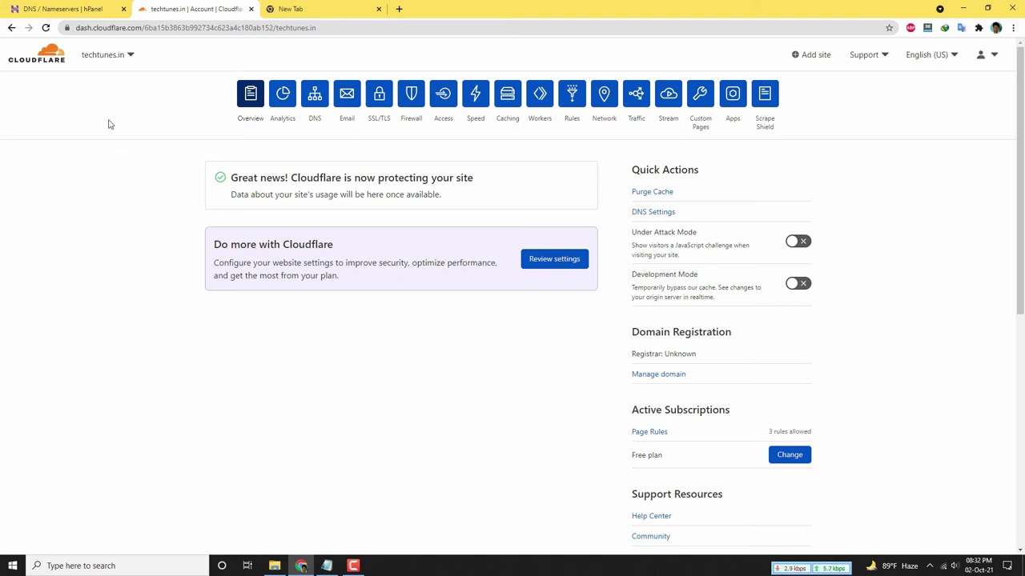
pyautogui.click(127, 61)
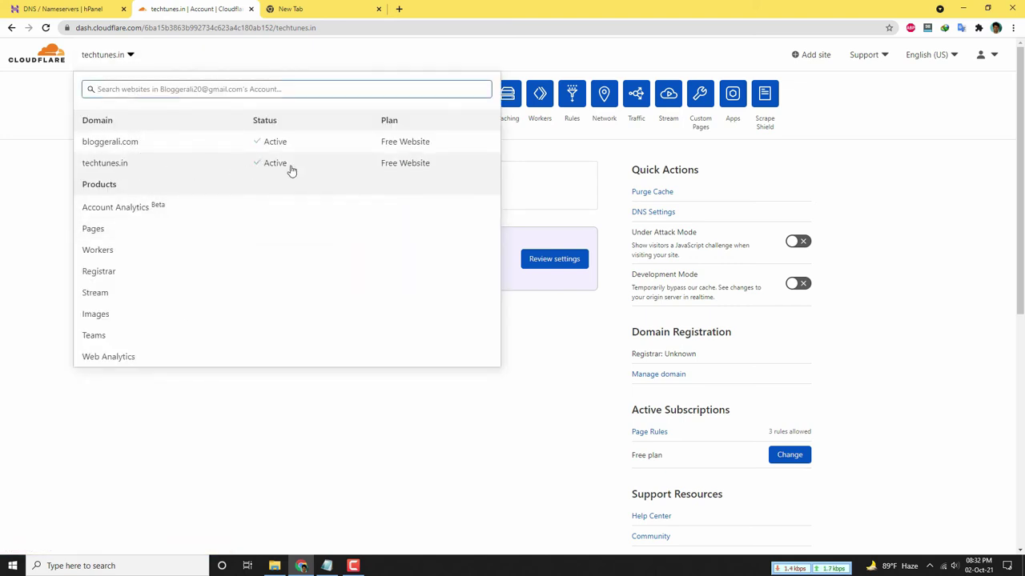
pyautogui.click(440, 430)
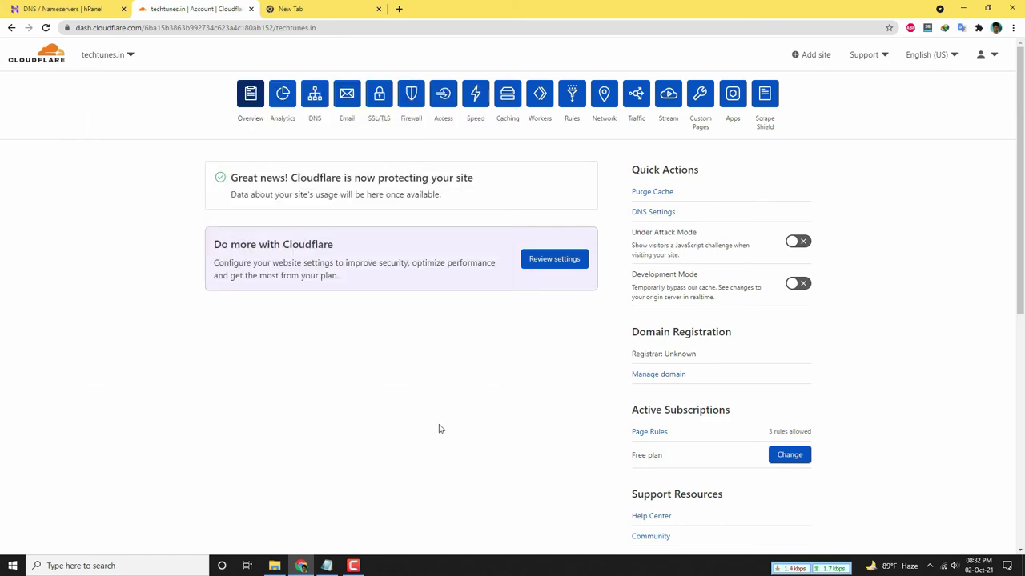
# Review the SSL/TLS encryption mode and the Recommender setting of techtunes.in.
pyautogui.click(378, 110)
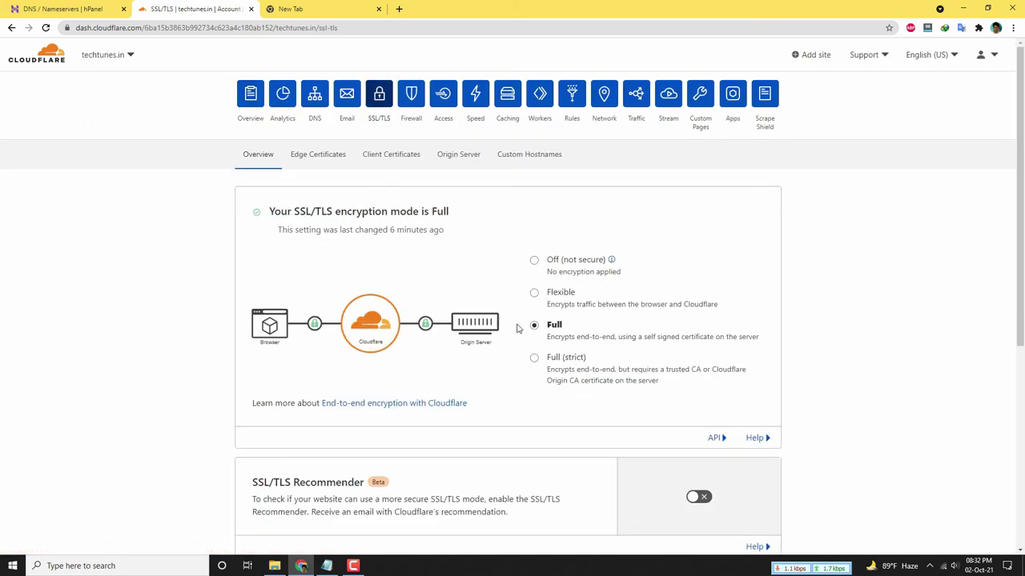
pyautogui.scroll(-3, 516, 328)
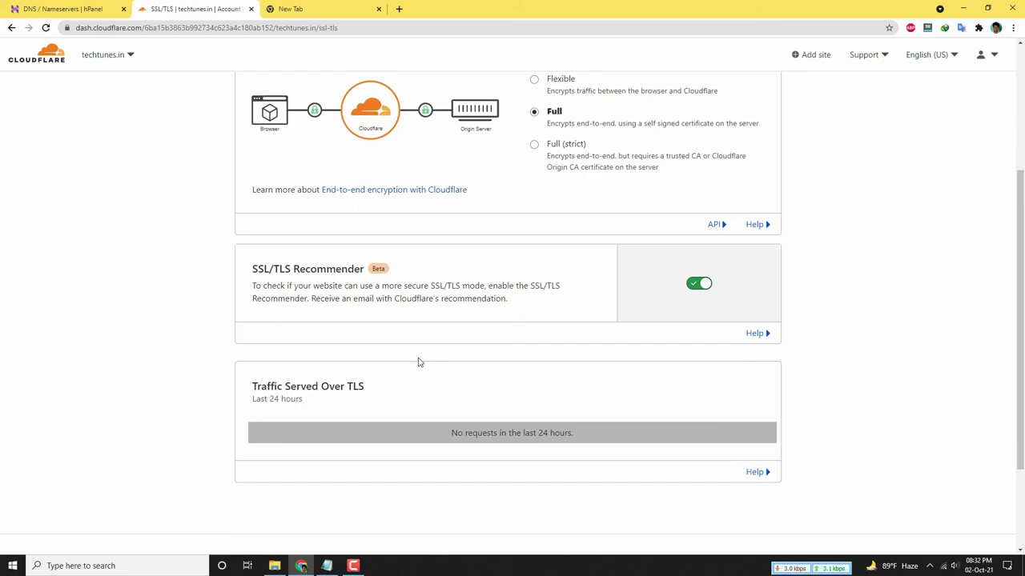
pyautogui.scroll(3, 120, 296)
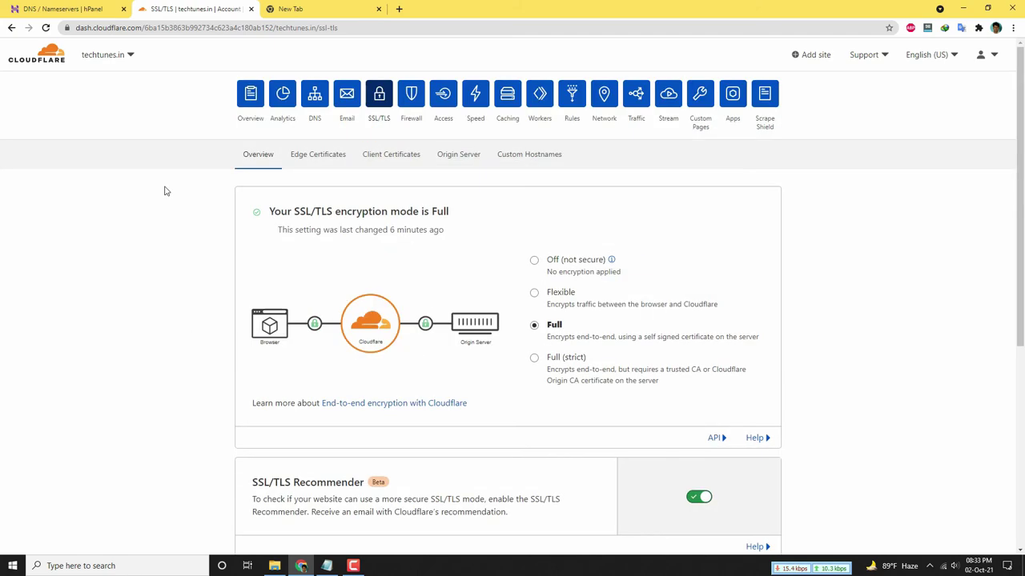
# Load techtunes.in in the empty browser tab to test the live site.
pyautogui.click(296, 9)
pyautogui.click(308, 31)
pyautogui.write('te')
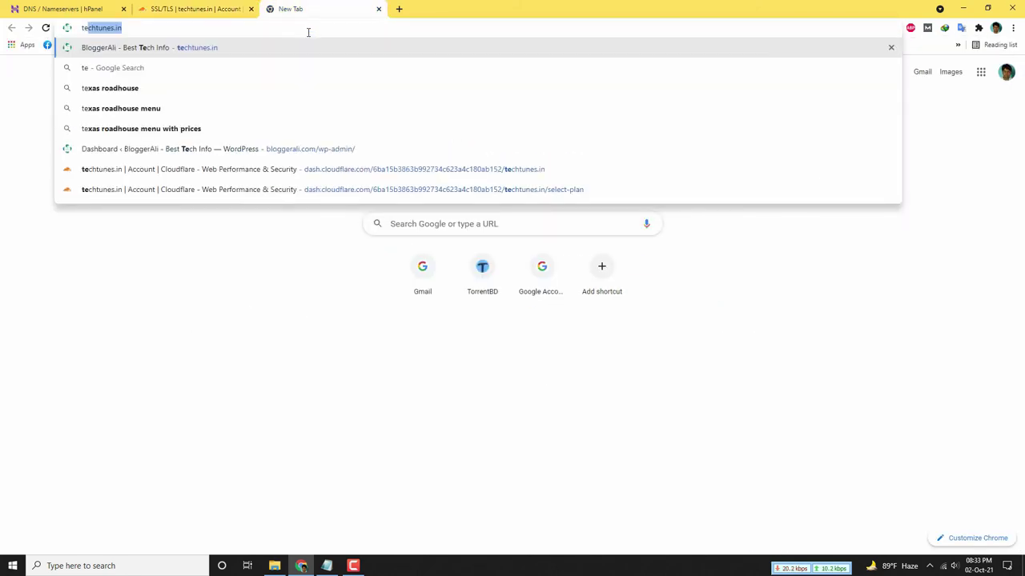
pyautogui.write('chtunes.in')
pyautogui.press('Return')
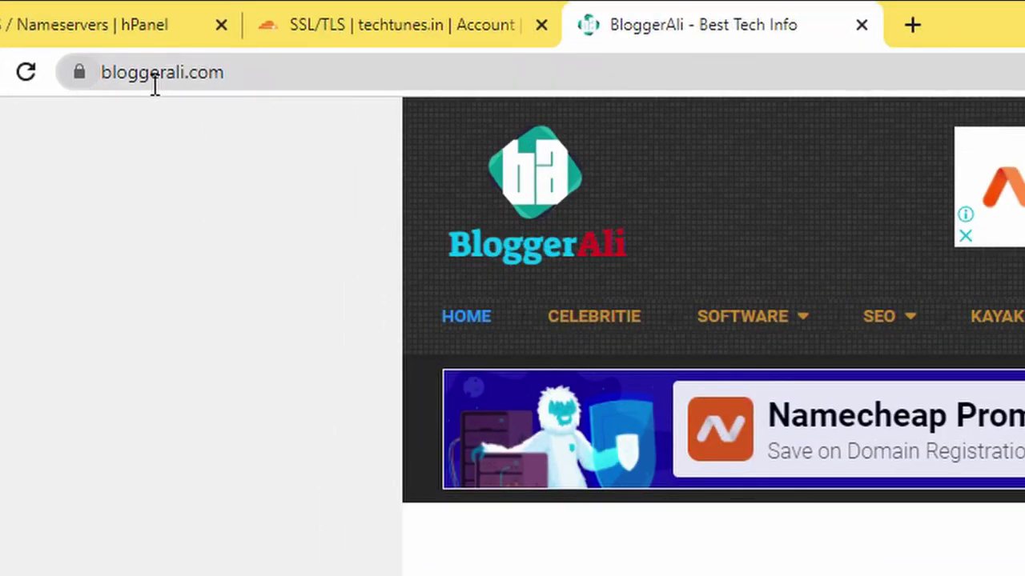
# Inspect the loaded site's connection security details and its full HTTPS address.
pyautogui.click(79, 74)
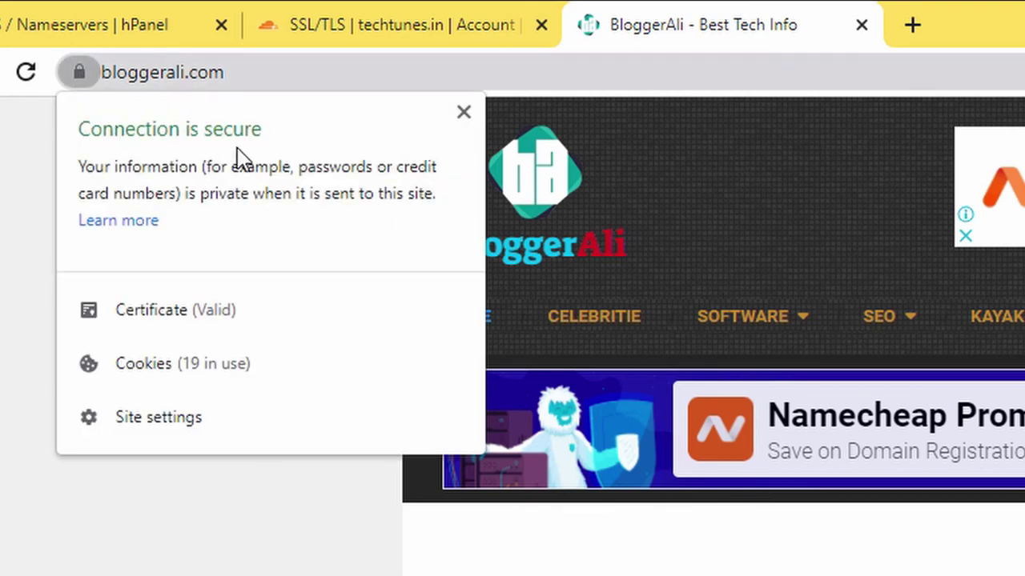
pyautogui.click(243, 73)
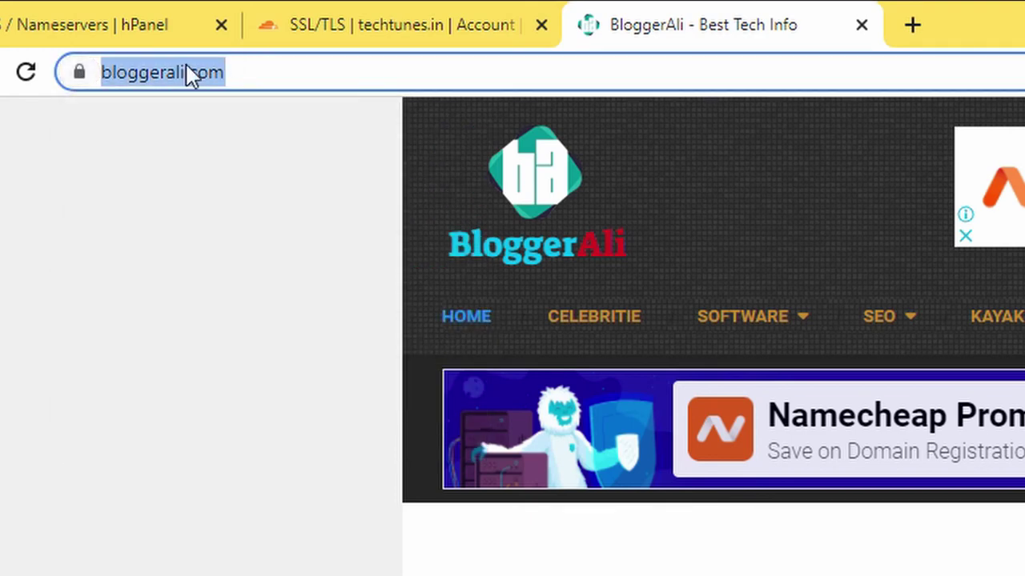
pyautogui.click(169, 74)
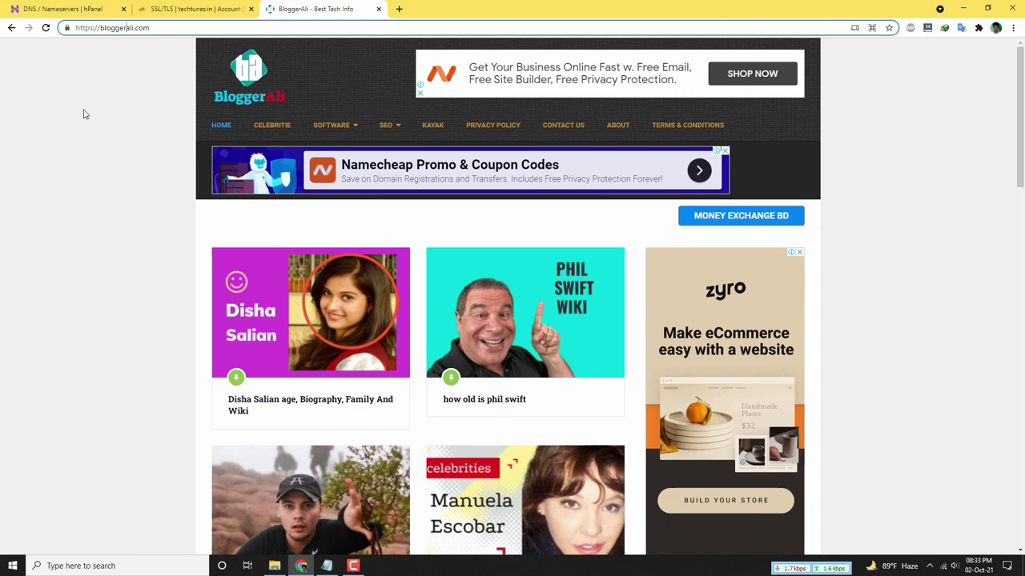
pyautogui.click(99, 124)
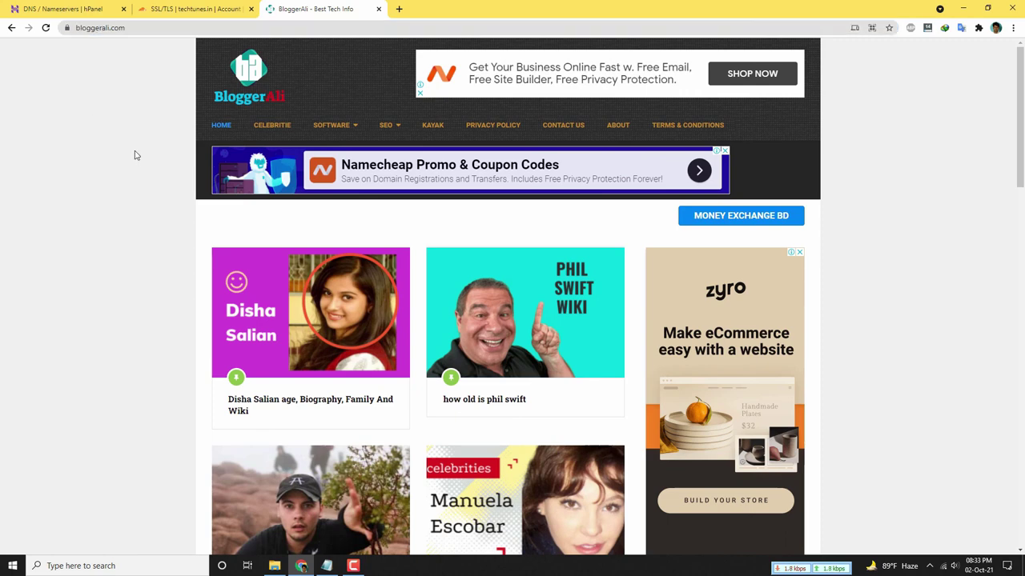